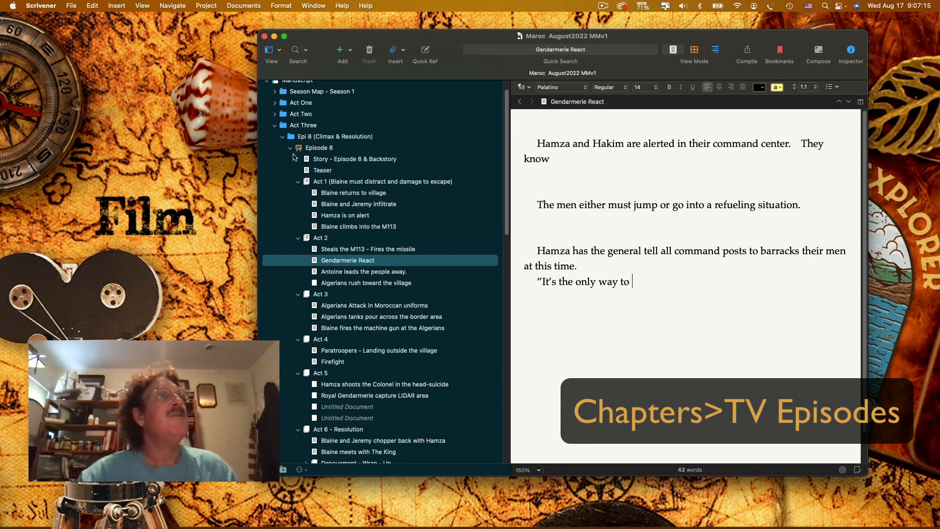
- Reposition the project window on the desktop and set the editor's text zoom to 200%
{"action": "left_click_drag", "start_coordinate": [479, 35], "coordinate": [512, 43]}
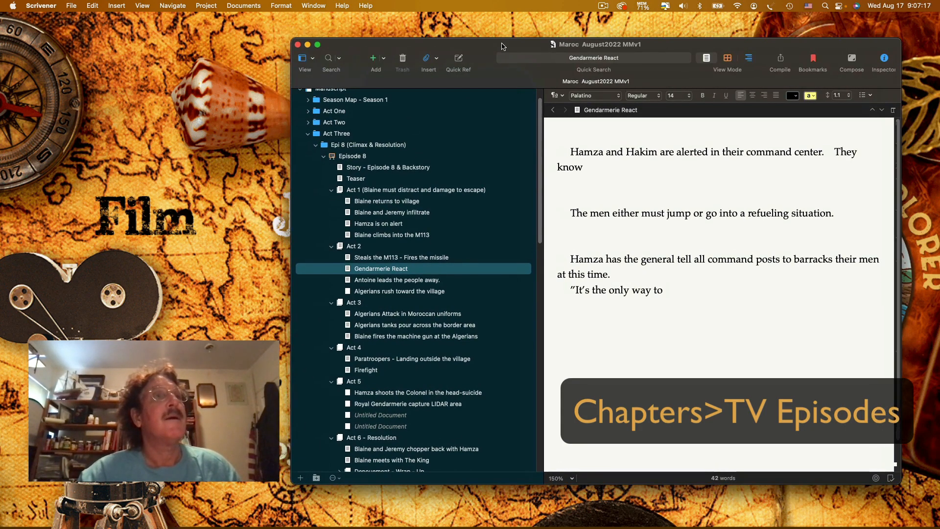
{"action": "left_click", "coordinate": [571, 478]}
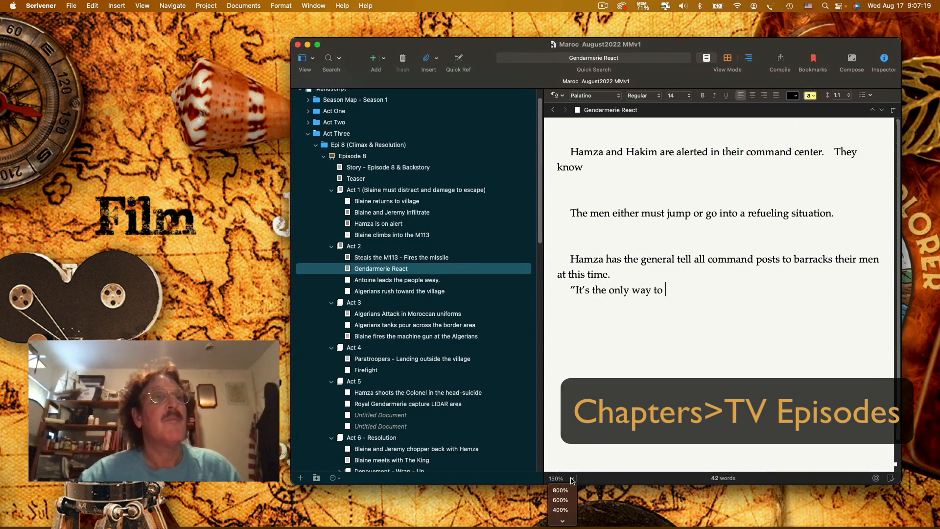
{"action": "mouse_move", "coordinate": [565, 520]}
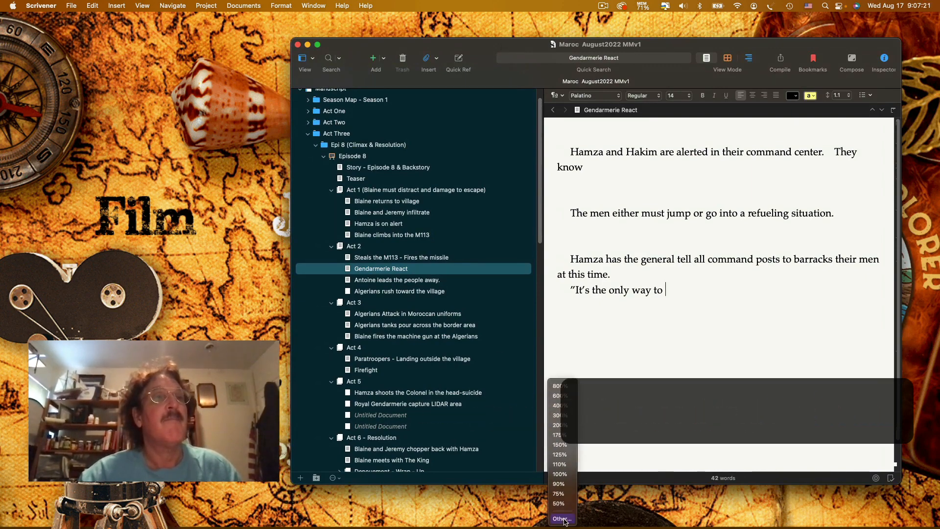
{"action": "left_click", "coordinate": [561, 426]}
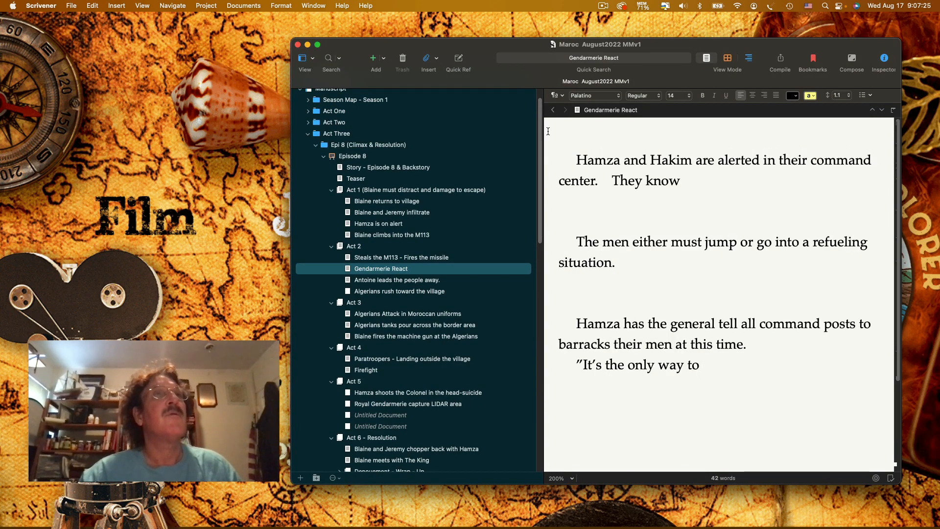
{"action": "left_click_drag", "start_coordinate": [492, 58], "coordinate": [515, 53]}
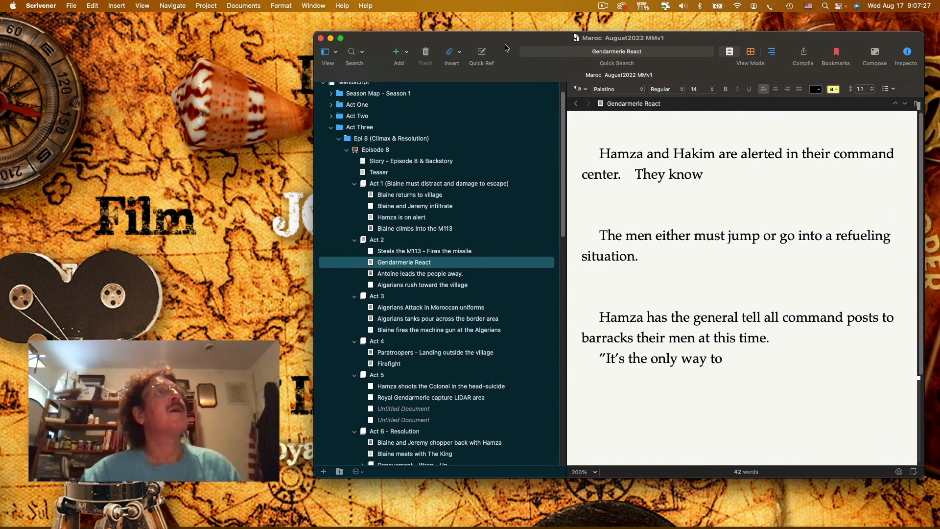
- Collapse and re-expand the Episode 8 outline under Act Three and open the Episode 8 item
{"action": "left_click", "coordinate": [351, 149]}
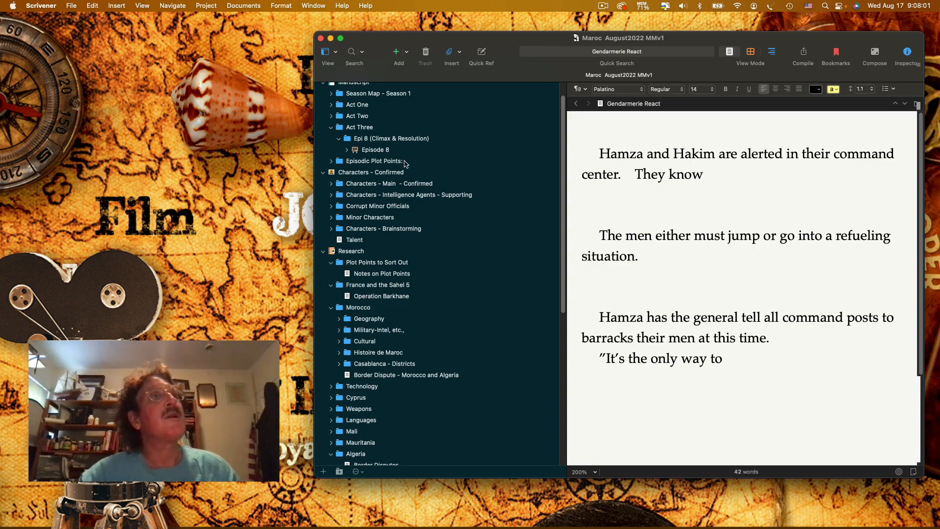
{"action": "left_click", "coordinate": [347, 150]}
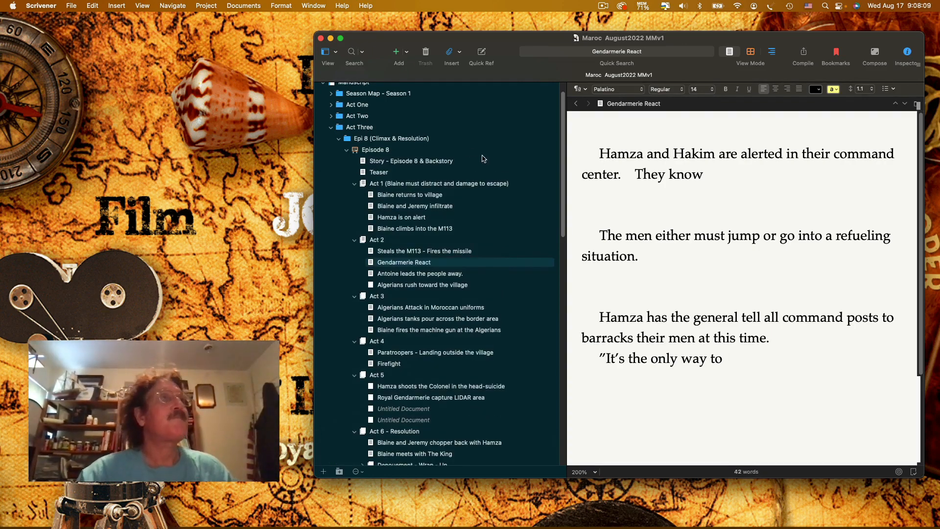
{"action": "left_click", "coordinate": [380, 153]}
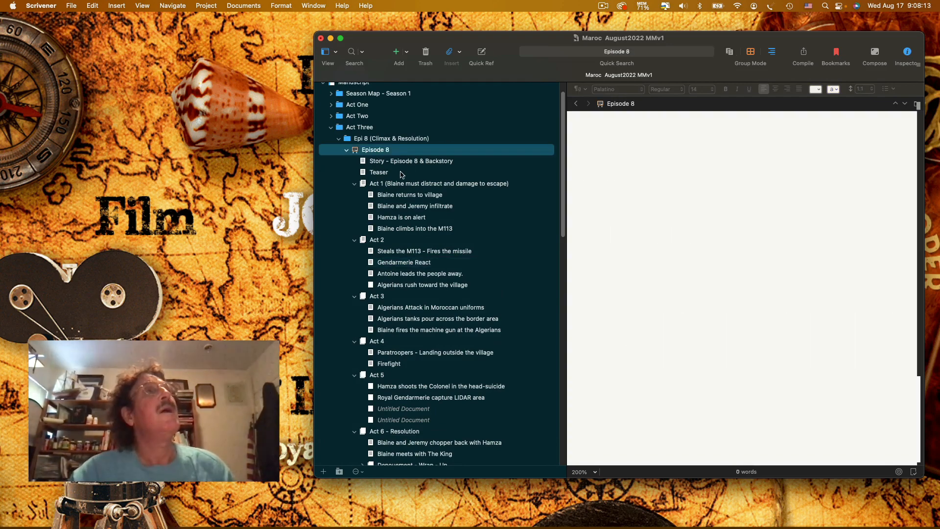
- Open the "Story - Episode 8 & Backstory" document and read through it to the end and back to its beginning
{"action": "left_click", "coordinate": [403, 162]}
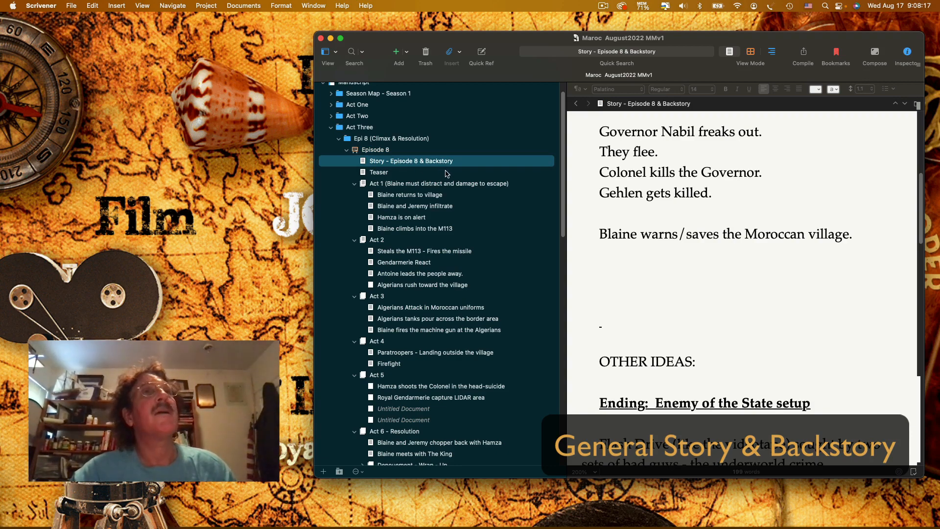
{"action": "scroll", "coordinate": [602, 233], "scroll_direction": "down", "scroll_amount": 3}
{"action": "scroll", "coordinate": [602, 232], "scroll_direction": "down", "scroll_amount": 15}
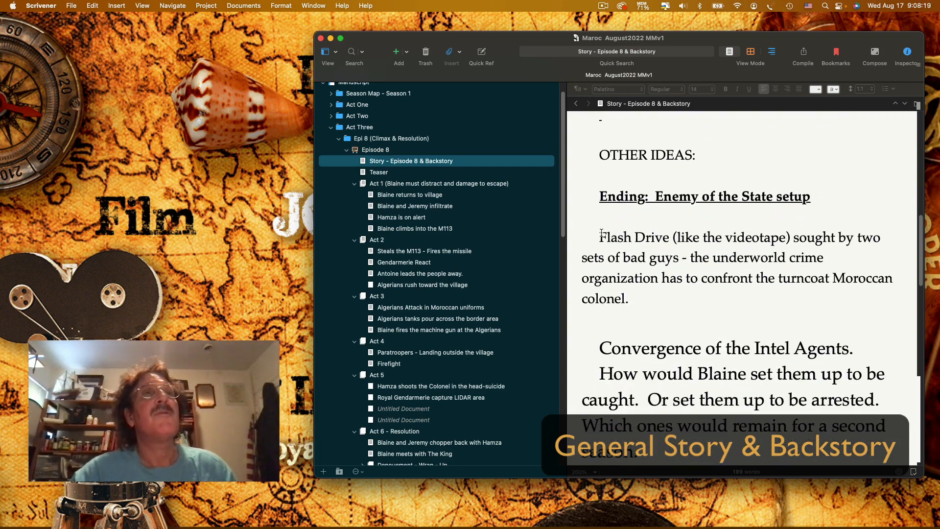
{"action": "scroll", "coordinate": [602, 233], "scroll_direction": "down", "scroll_amount": 12}
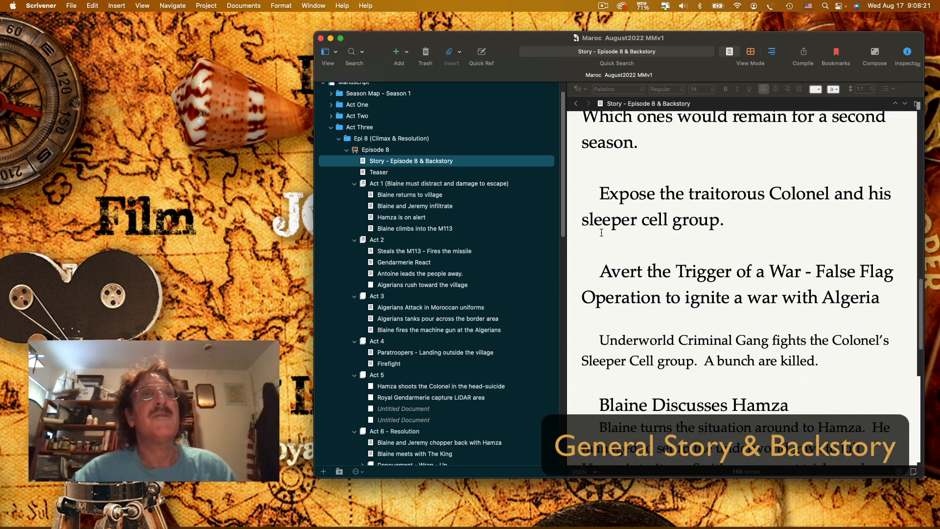
{"action": "scroll", "coordinate": [602, 232], "scroll_direction": "down", "scroll_amount": 10}
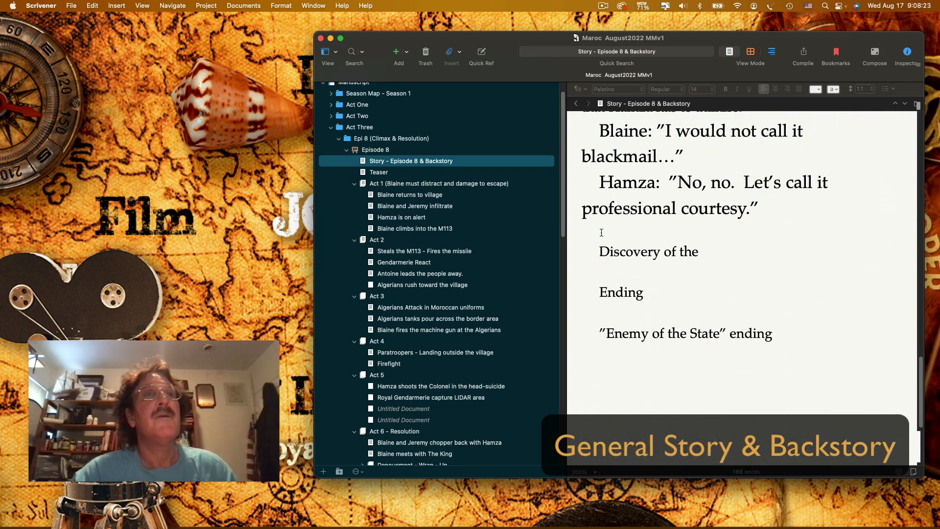
{"action": "scroll", "coordinate": [601, 233], "scroll_direction": "up", "scroll_amount": 20}
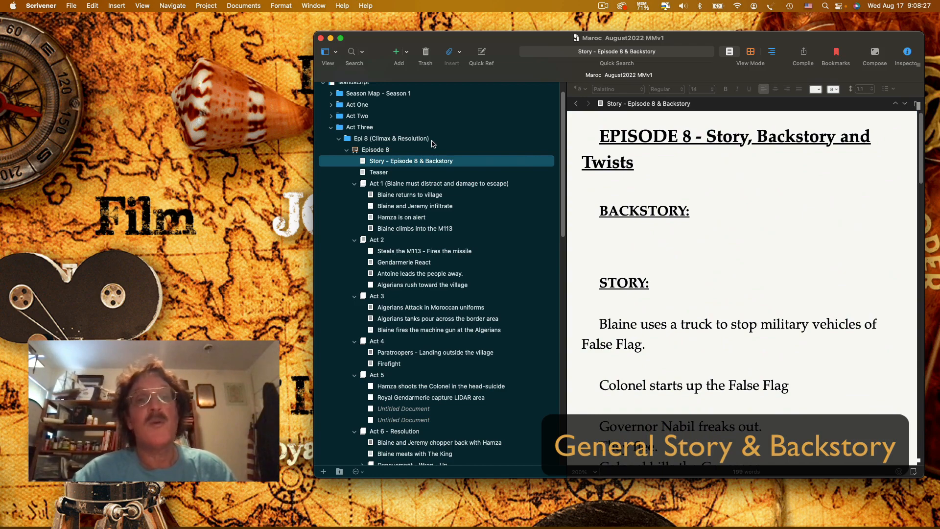
- Open Episode 8's Teaser document and review its text back to the beginning
{"action": "left_click", "coordinate": [401, 172]}
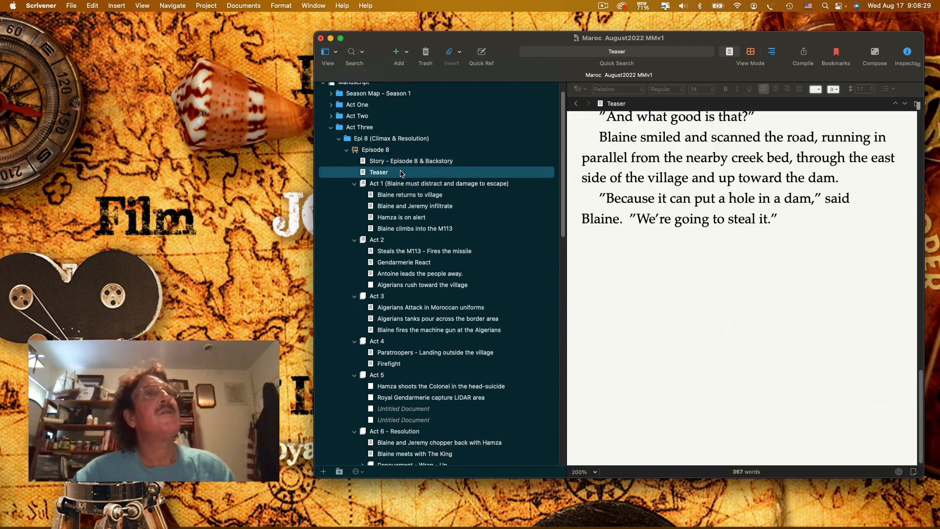
{"action": "scroll", "coordinate": [630, 284], "scroll_direction": "up", "scroll_amount": 5}
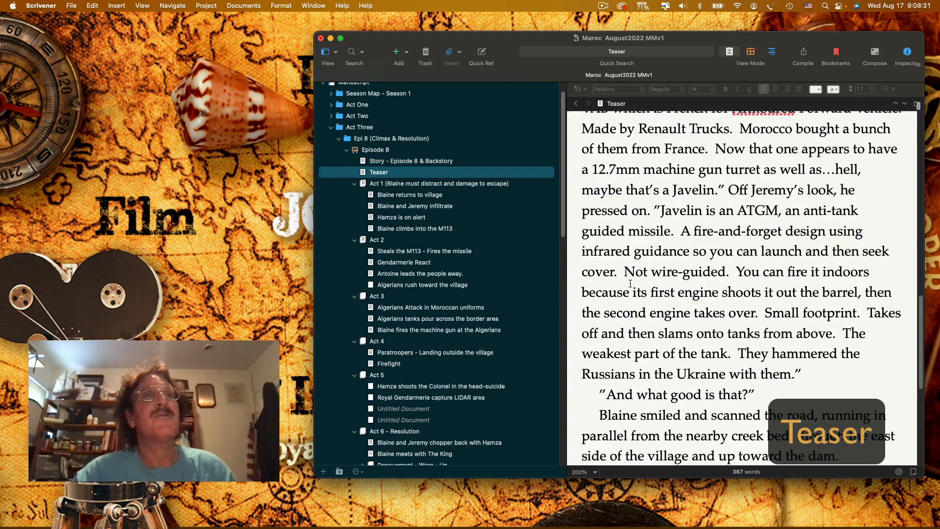
{"action": "scroll", "coordinate": [630, 284], "scroll_direction": "up", "scroll_amount": 10}
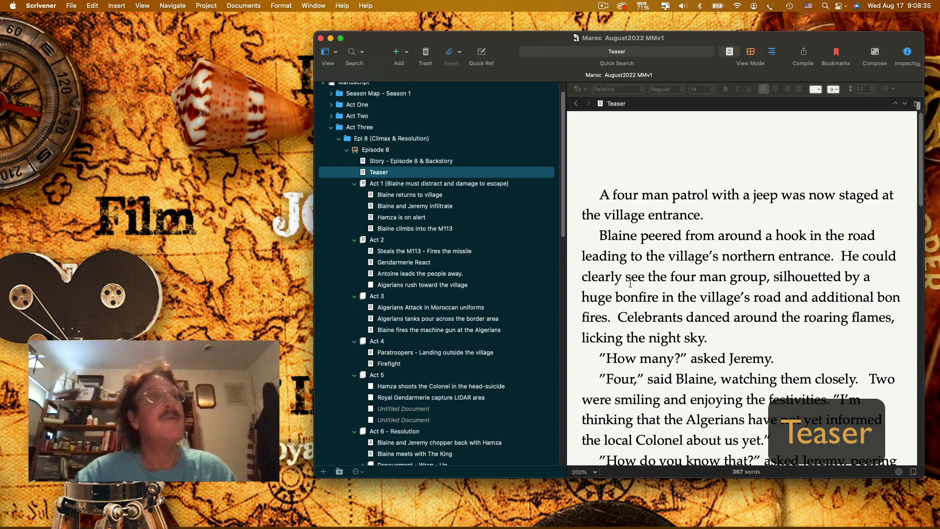
- Collapse Act 1 through Act 6 of Episode 8 so only the act headings are listed
{"action": "left_click", "coordinate": [355, 184]}
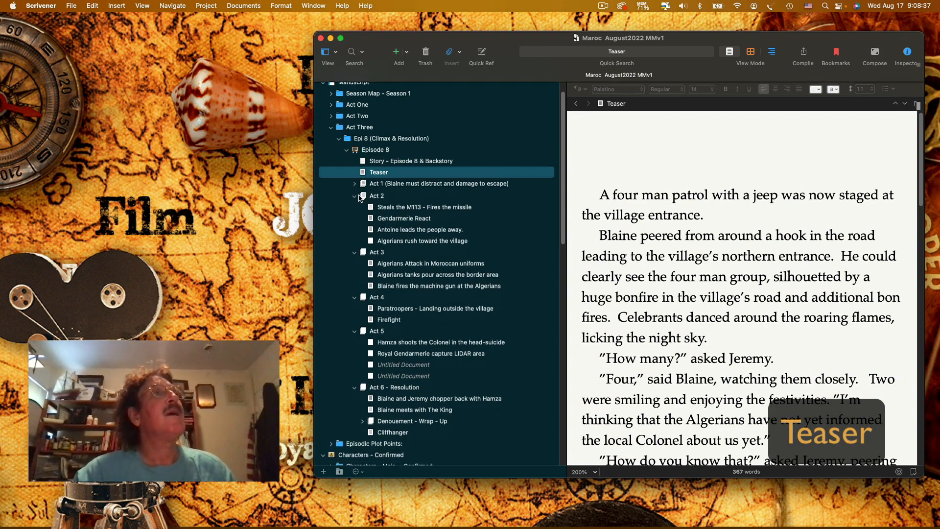
{"action": "left_click", "coordinate": [360, 196]}
{"action": "left_click", "coordinate": [354, 195]}
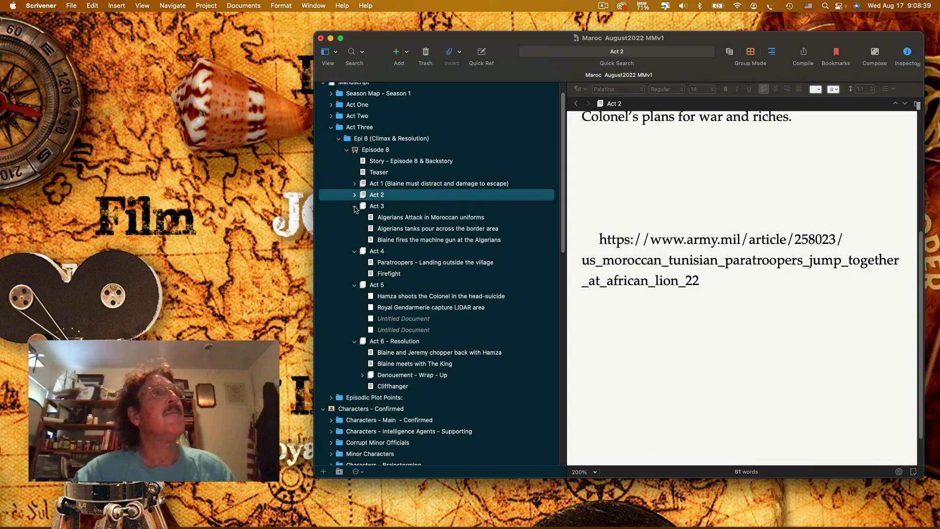
{"action": "left_click", "coordinate": [355, 207]}
{"action": "left_click", "coordinate": [355, 218]}
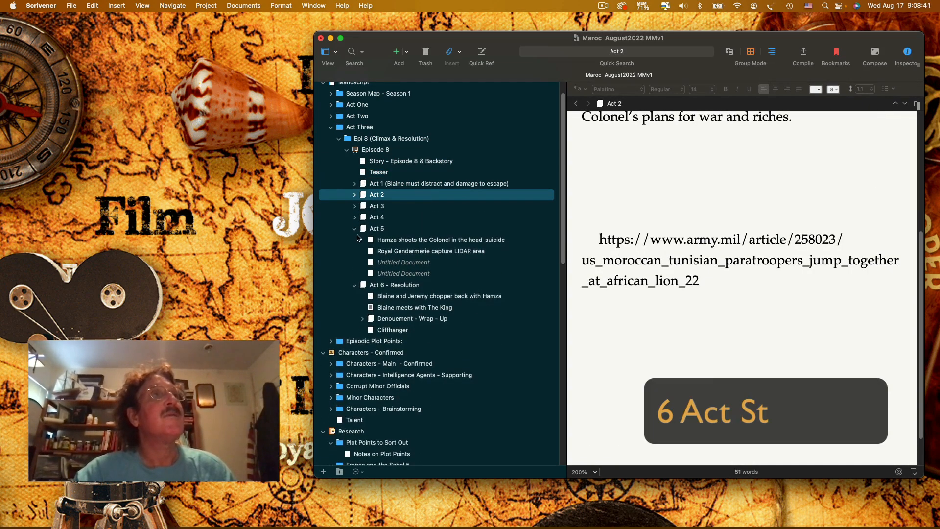
{"action": "left_click", "coordinate": [354, 229]}
{"action": "left_click", "coordinate": [355, 240]}
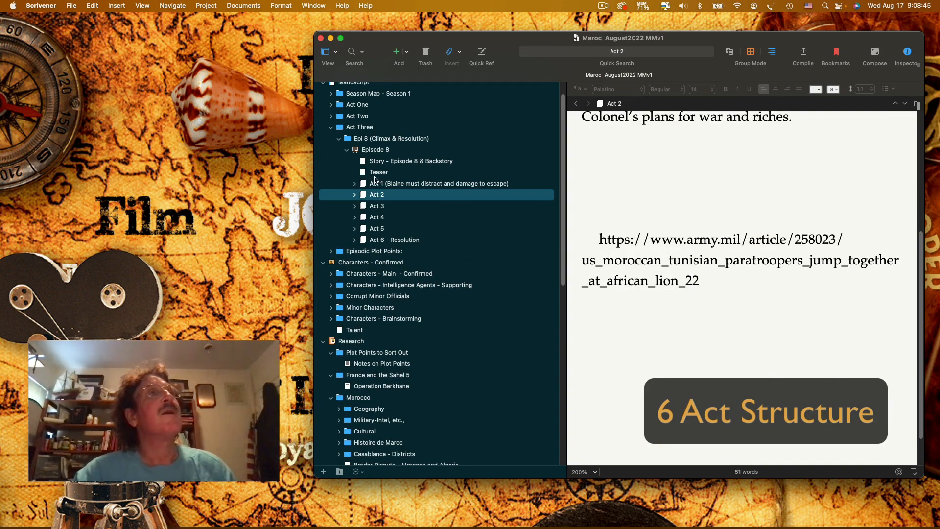
- Expand "Act 6 - Resolution", view it and its Cliffhanger document, and collapse the act again
{"action": "left_click", "coordinate": [355, 240]}
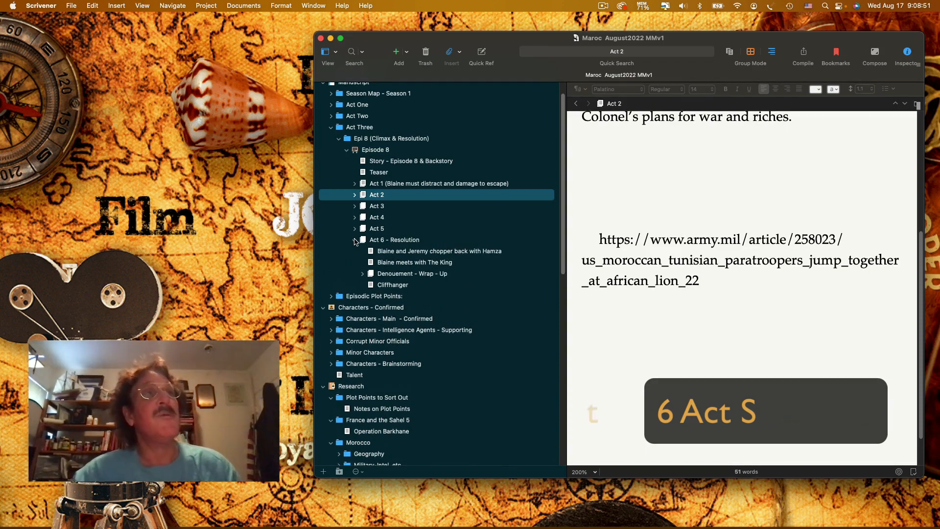
{"action": "left_click", "coordinate": [389, 240]}
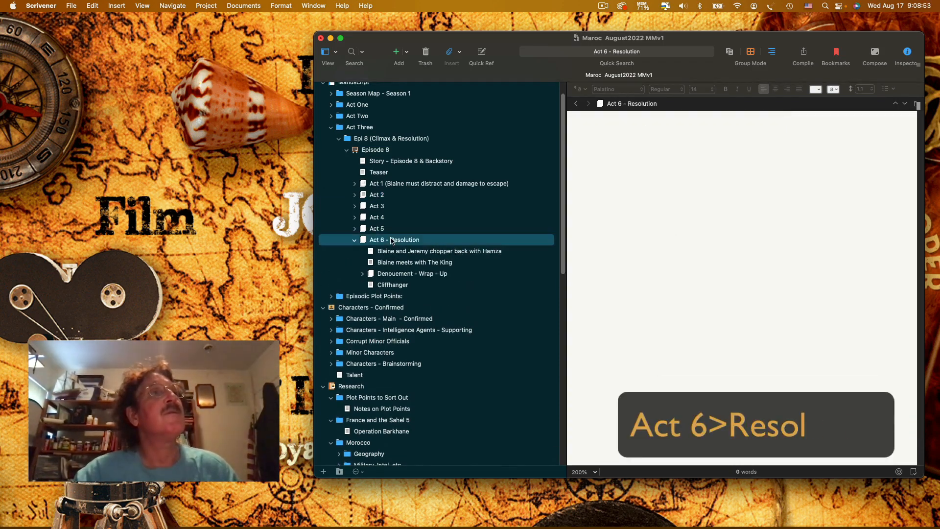
{"action": "left_click", "coordinate": [393, 284]}
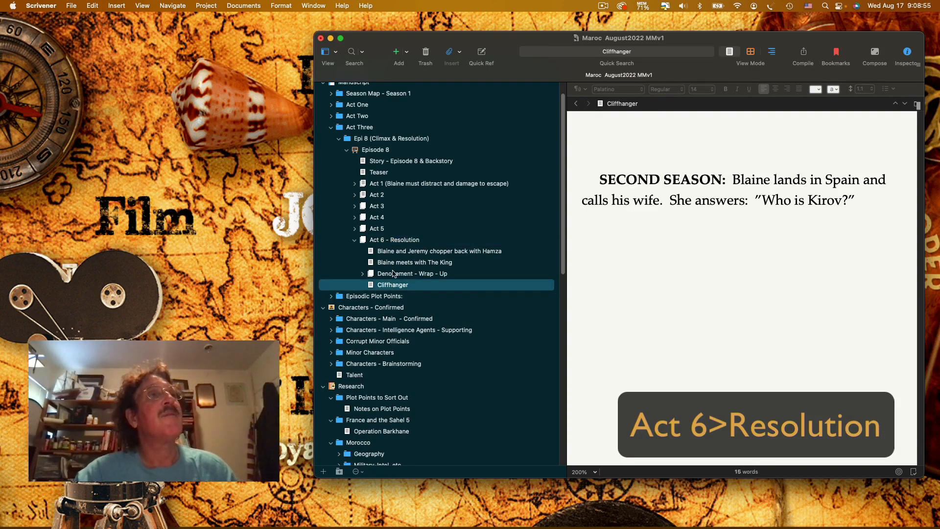
{"action": "left_click", "coordinate": [355, 240]}
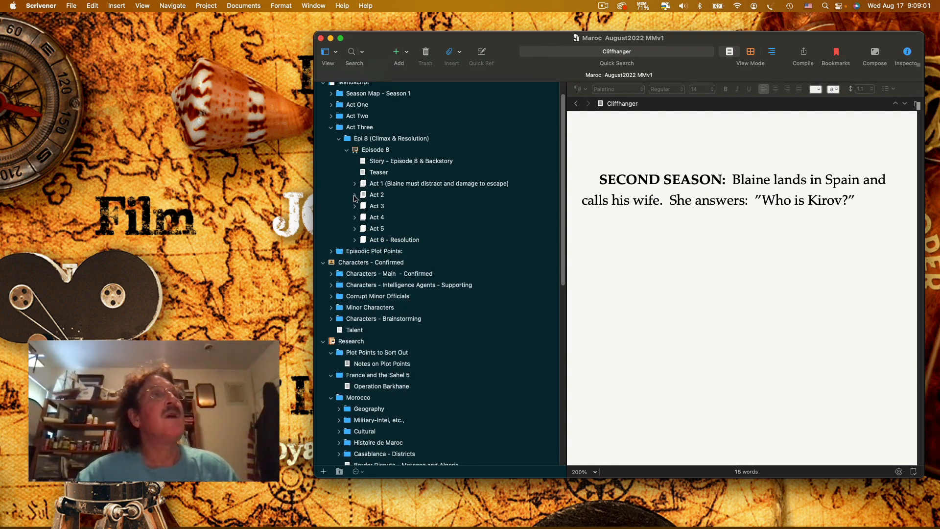
- Expand Act 2, look through its four scenes from the M113 theft to the Algerians' rush toward the village, and collapse it
{"action": "left_click", "coordinate": [355, 195]}
{"action": "left_click", "coordinate": [412, 209]}
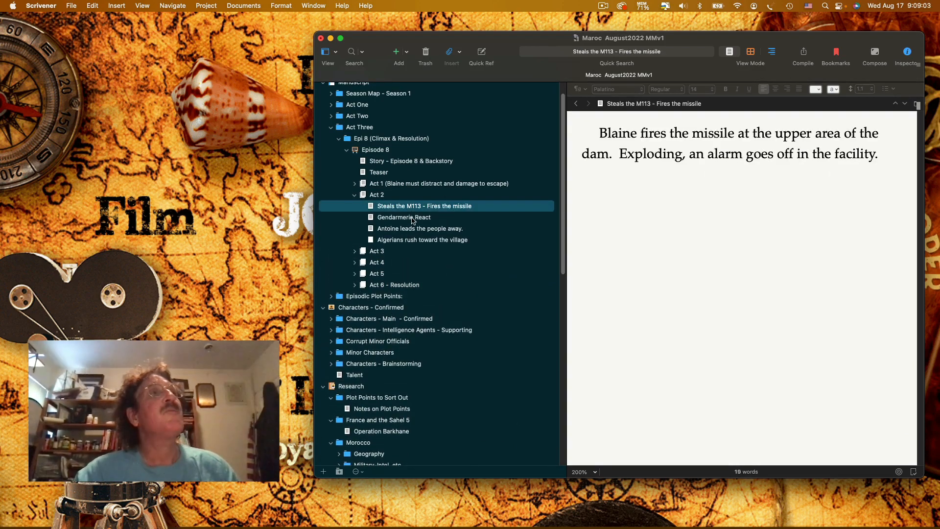
{"action": "left_click", "coordinate": [412, 219]}
{"action": "left_click", "coordinate": [410, 230]}
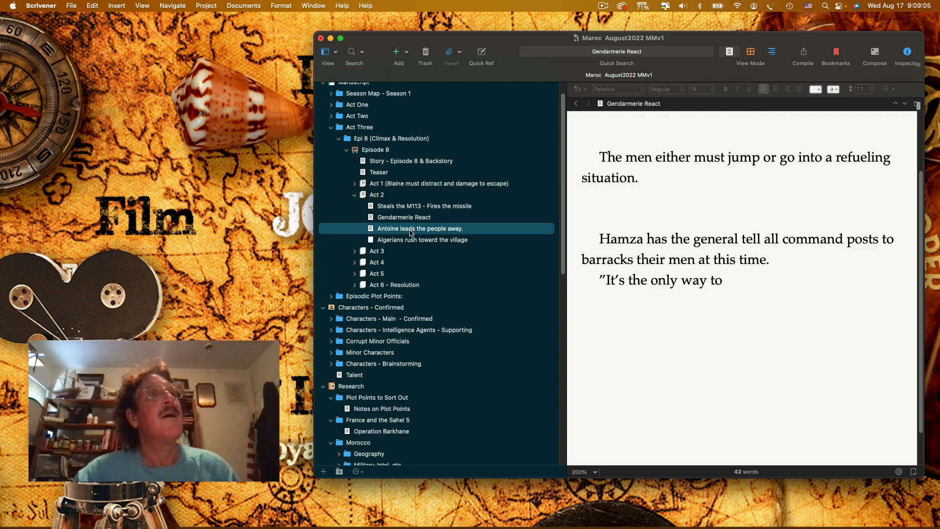
{"action": "left_click", "coordinate": [409, 240]}
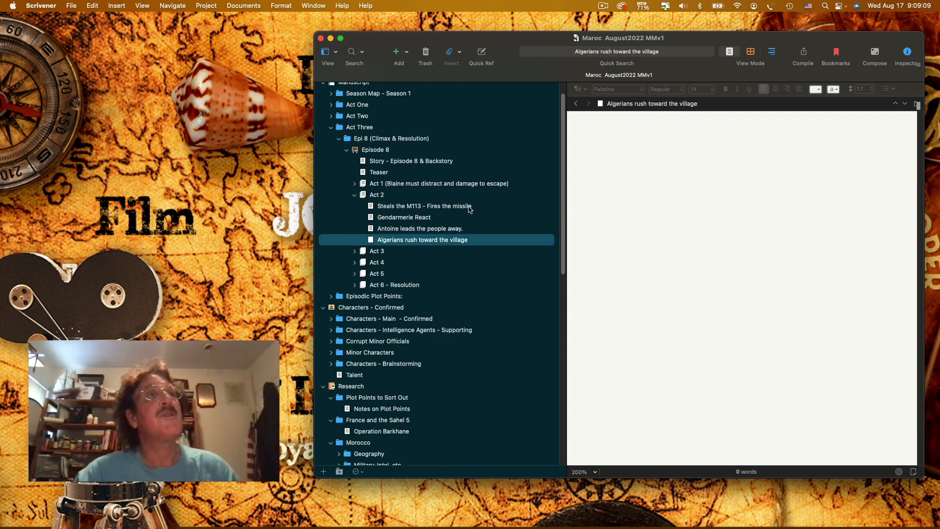
{"action": "left_click", "coordinate": [469, 207]}
{"action": "left_click", "coordinate": [447, 221]}
{"action": "left_click", "coordinate": [448, 229]}
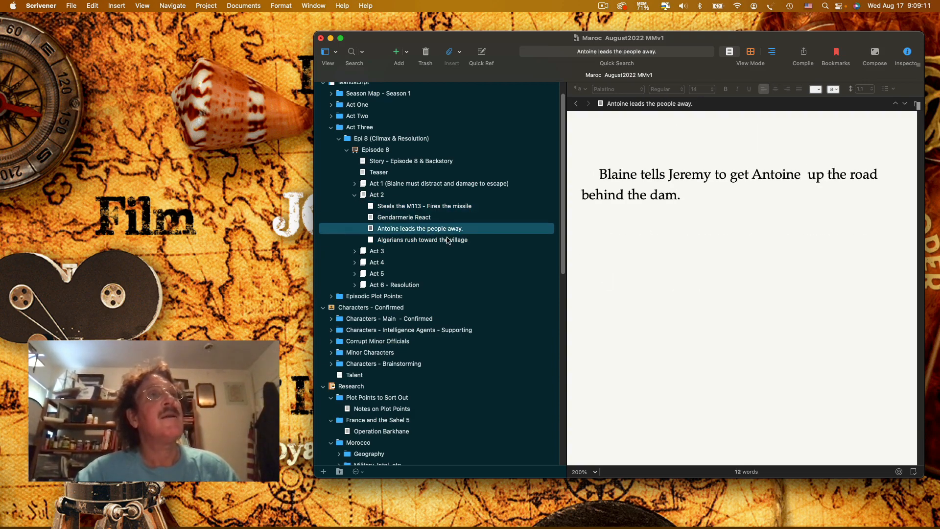
{"action": "left_click", "coordinate": [449, 240]}
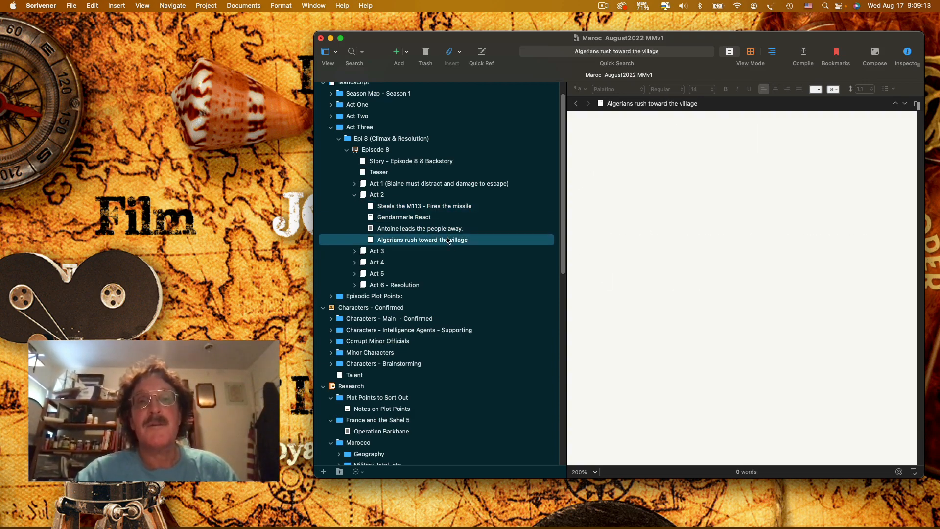
{"action": "left_click", "coordinate": [354, 195]}
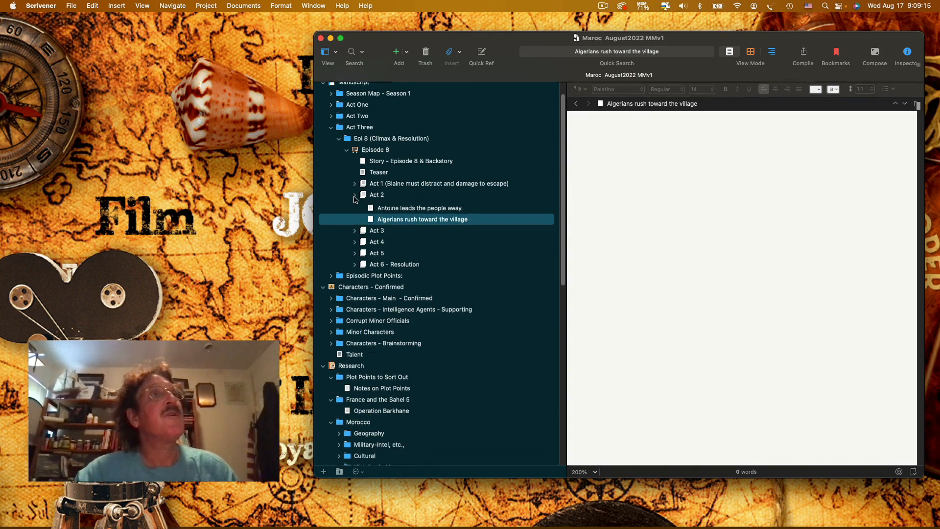
- Expand Act 3, view its three scenes on the Algerian attack, tanks and machine gun fire, and collapse it
{"action": "left_click", "coordinate": [355, 207]}
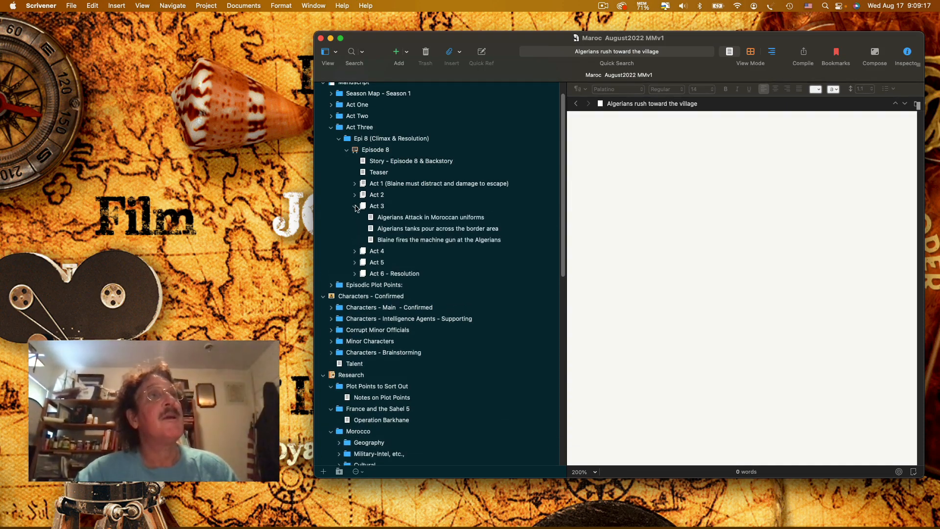
{"action": "left_click", "coordinate": [393, 219]}
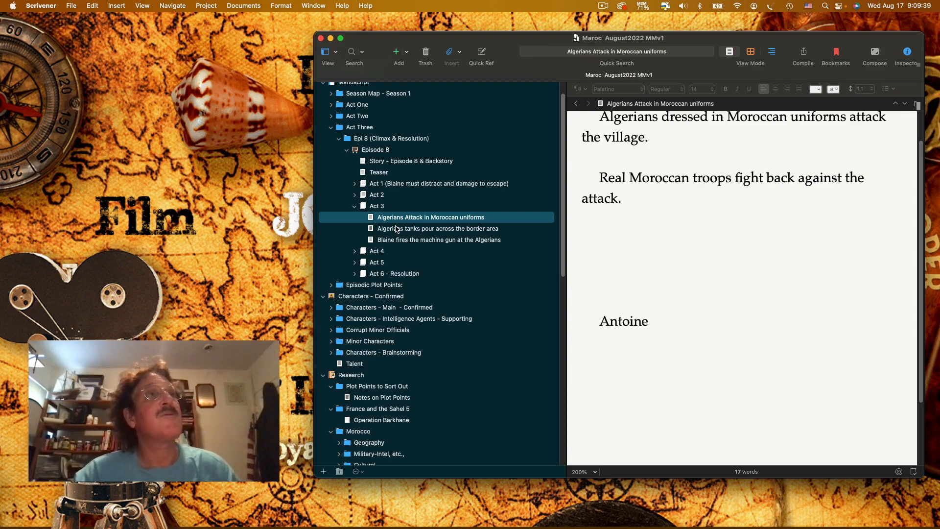
{"action": "left_click", "coordinate": [397, 229]}
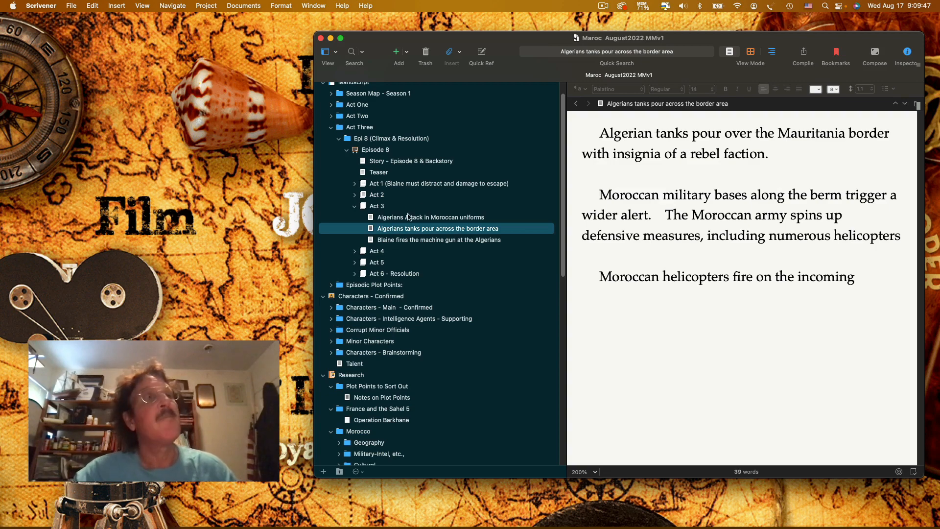
{"action": "left_click", "coordinate": [401, 241]}
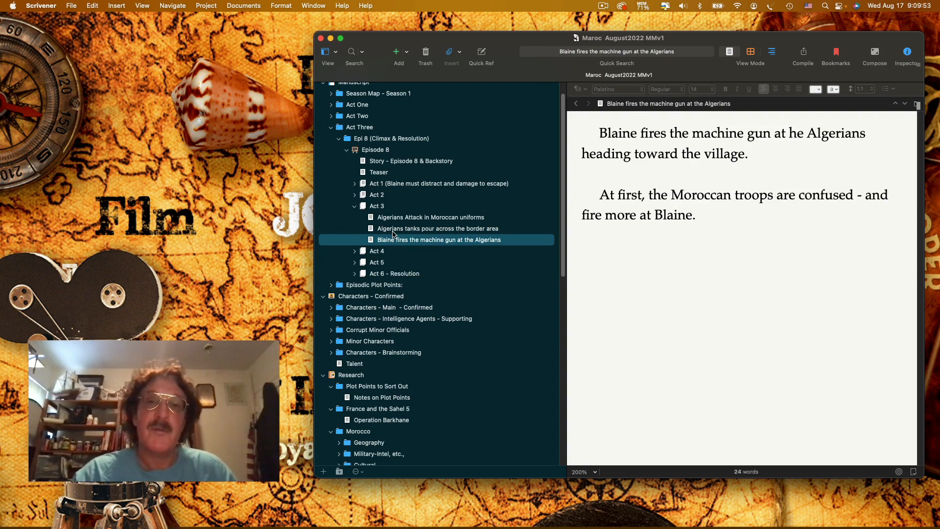
{"action": "left_click", "coordinate": [355, 208]}
{"action": "left_click", "coordinate": [354, 207]}
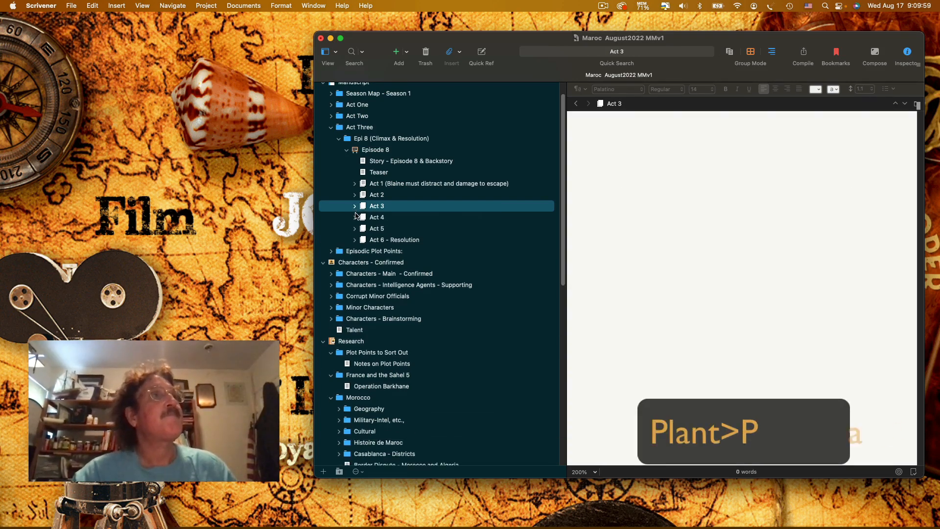
- Expand Act 4, Act 3 and Act 5 of Episode 8, look through their scene documents, and collapse all three acts again
{"action": "left_click", "coordinate": [355, 216]}
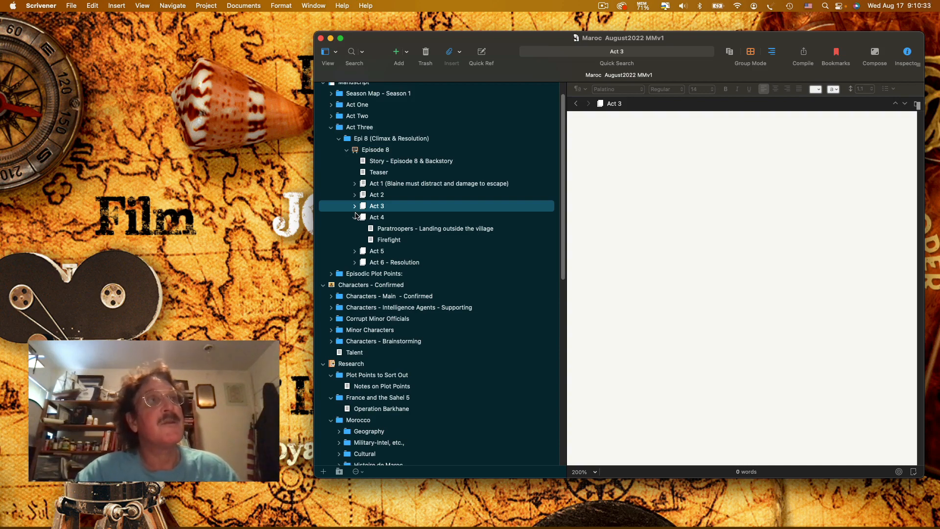
{"action": "left_click", "coordinate": [355, 207]}
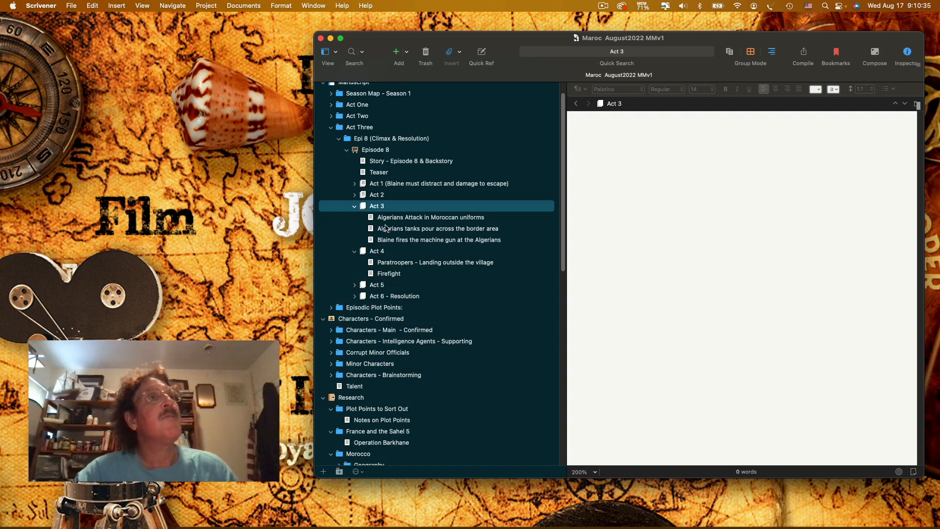
{"action": "left_click", "coordinate": [355, 285]}
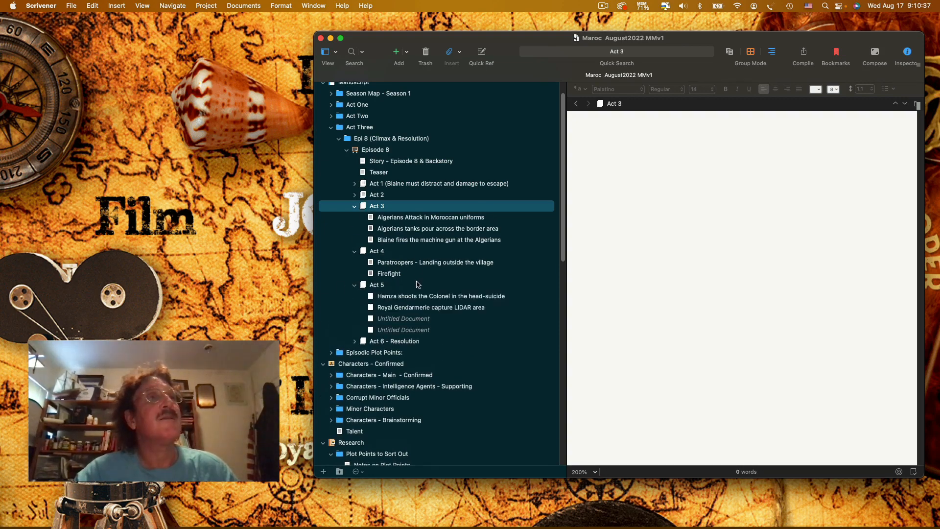
{"action": "left_click", "coordinate": [355, 207]}
{"action": "left_click", "coordinate": [355, 221]}
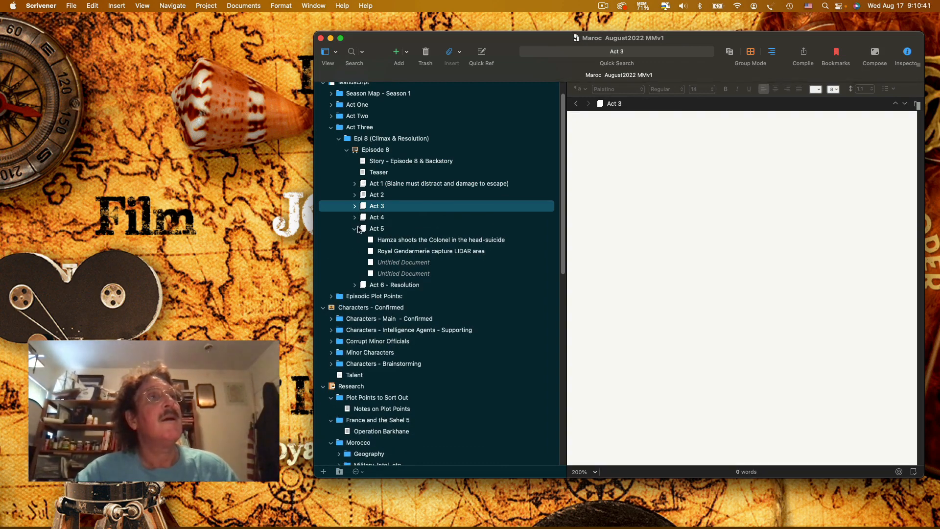
{"action": "left_click", "coordinate": [355, 228]}
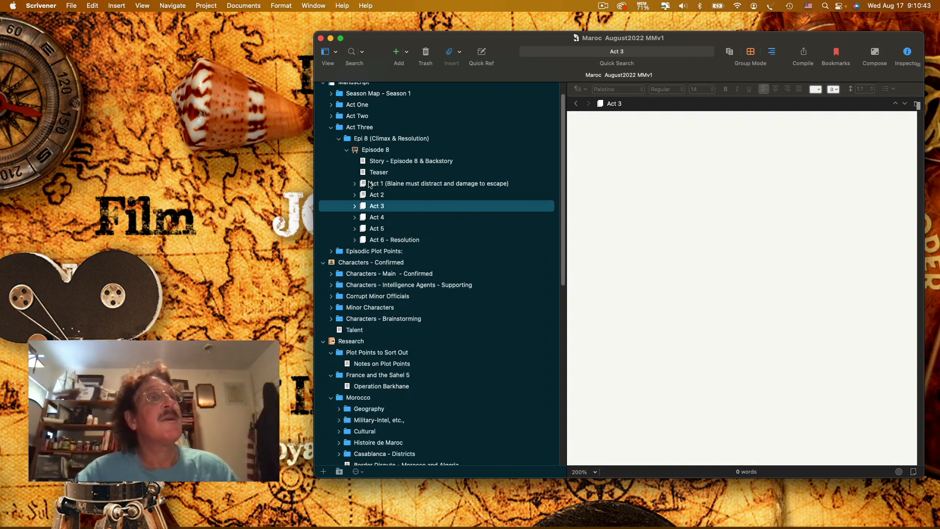
- Collapse the Morocco and Algeria folders under Research and shift the project window slightly
{"action": "scroll", "coordinate": [377, 276], "scroll_direction": "down", "scroll_amount": 10}
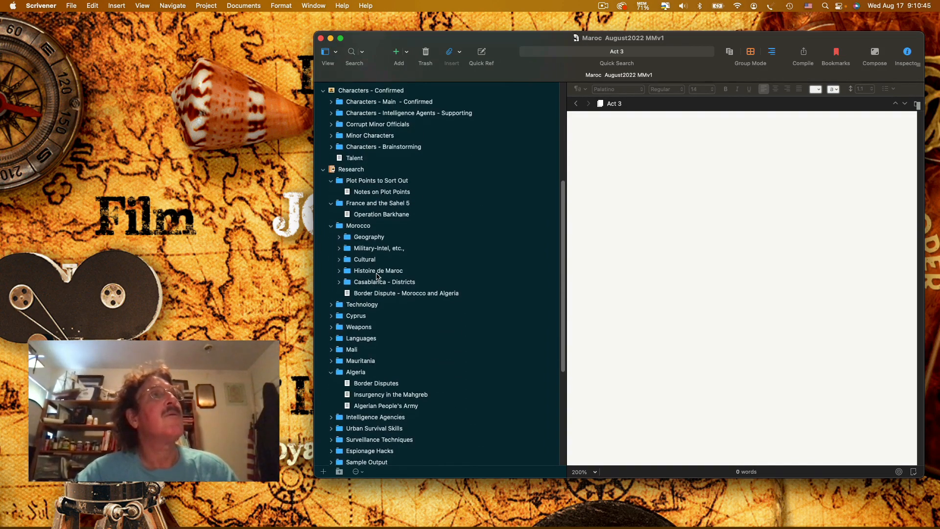
{"action": "left_click", "coordinate": [331, 197]}
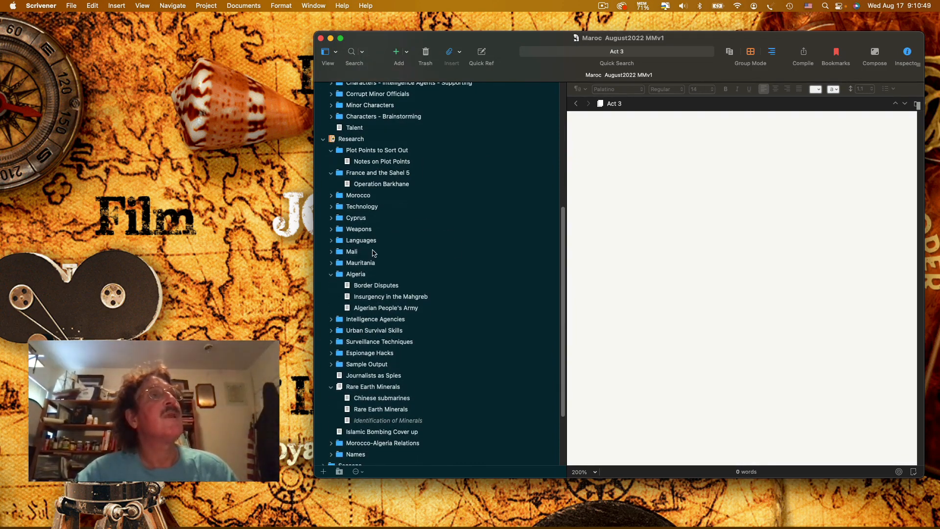
{"action": "left_click", "coordinate": [332, 274]}
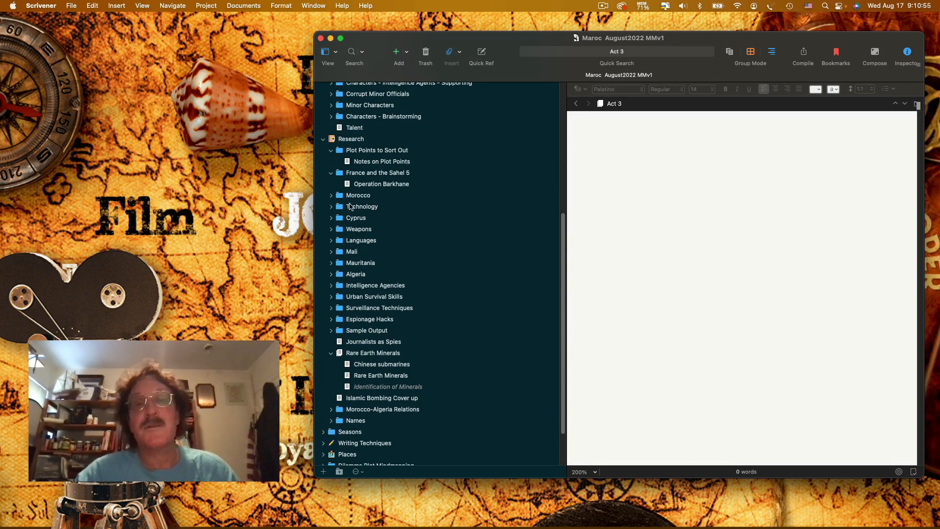
{"action": "scroll", "coordinate": [350, 206], "scroll_direction": "up", "scroll_amount": 10}
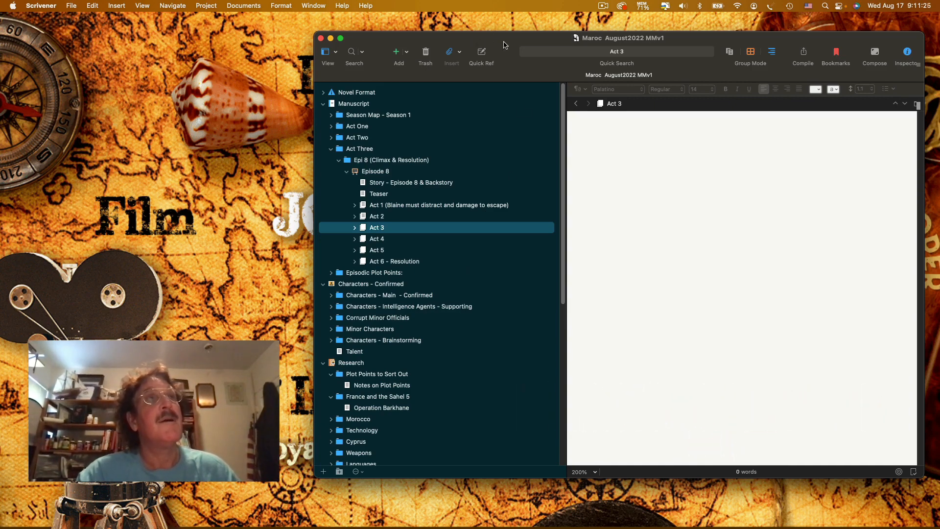
{"action": "left_click_drag", "start_coordinate": [504, 45], "coordinate": [493, 49]}
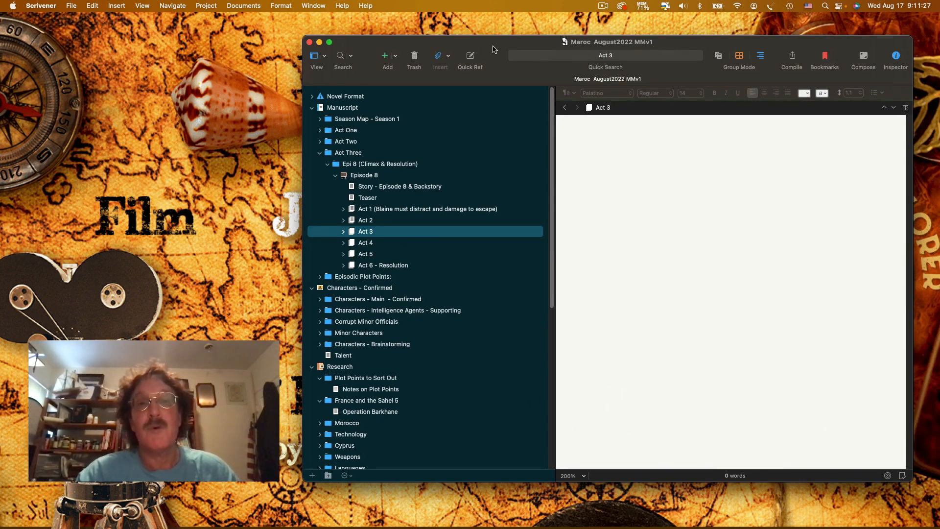